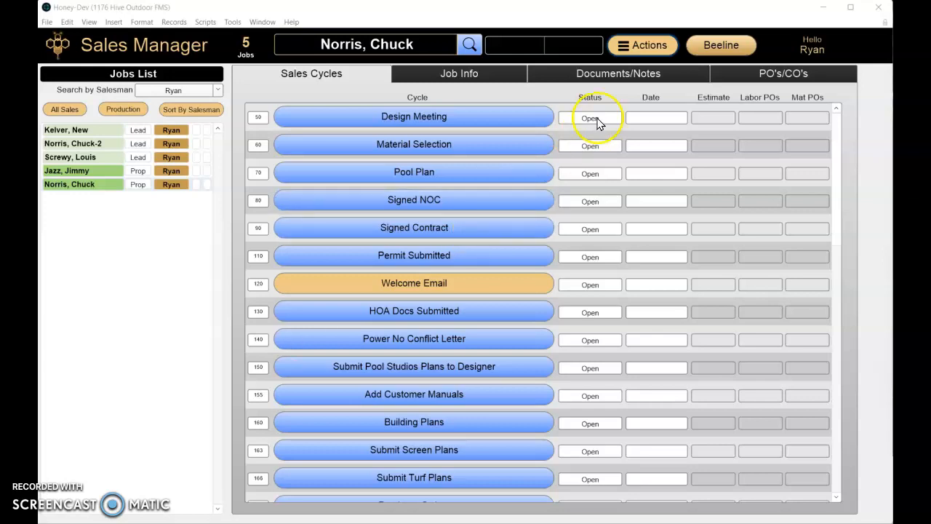
# View the selected job's sales proposal, close it and look through the job's sales cycles
pyautogui.click(622, 50)
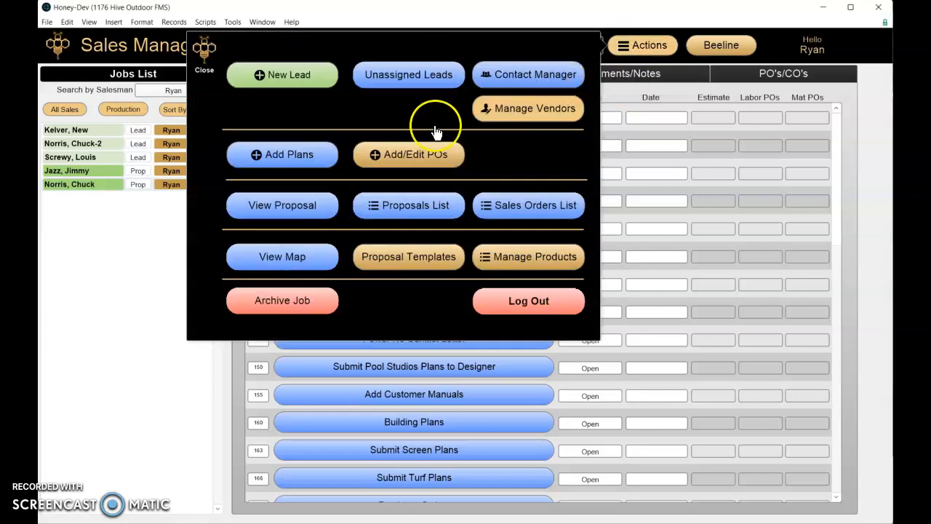
pyautogui.click(288, 216)
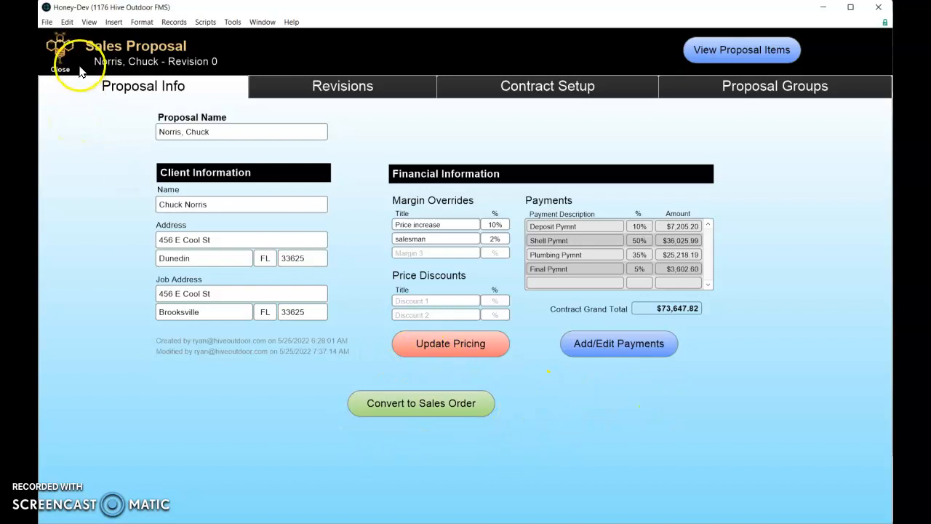
pyautogui.click(59, 53)
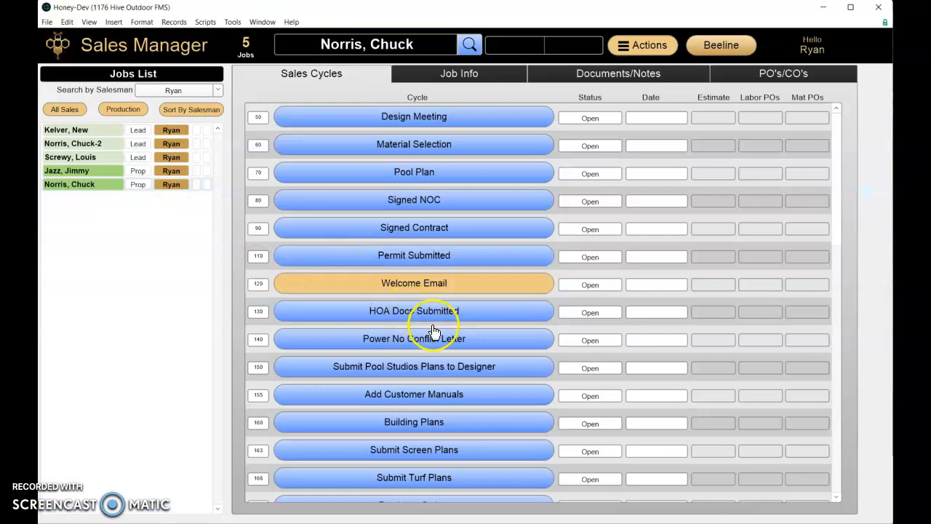
pyautogui.scroll(-8, 434, 325)
pyautogui.scroll(-5, 433, 331)
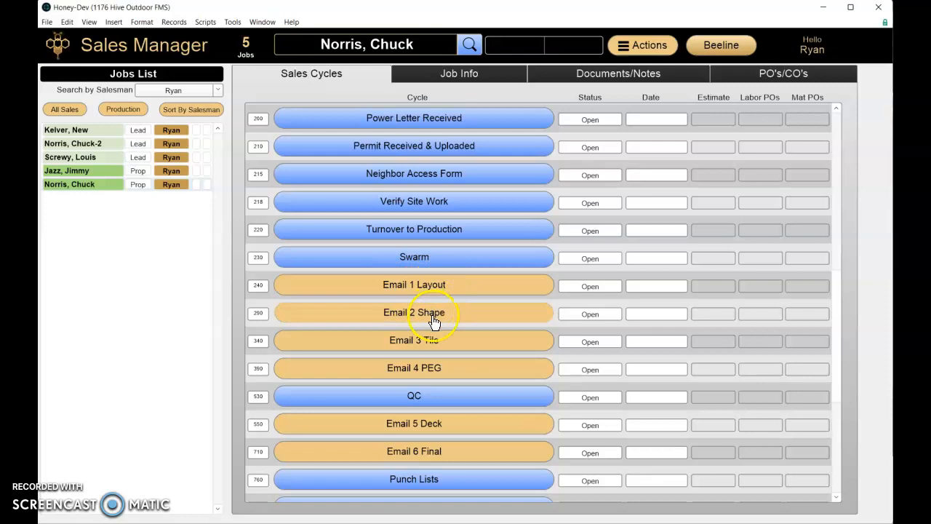
# Convert the job's proposal to a sales order, with the contract made with the Home Owner
pyautogui.click(627, 44)
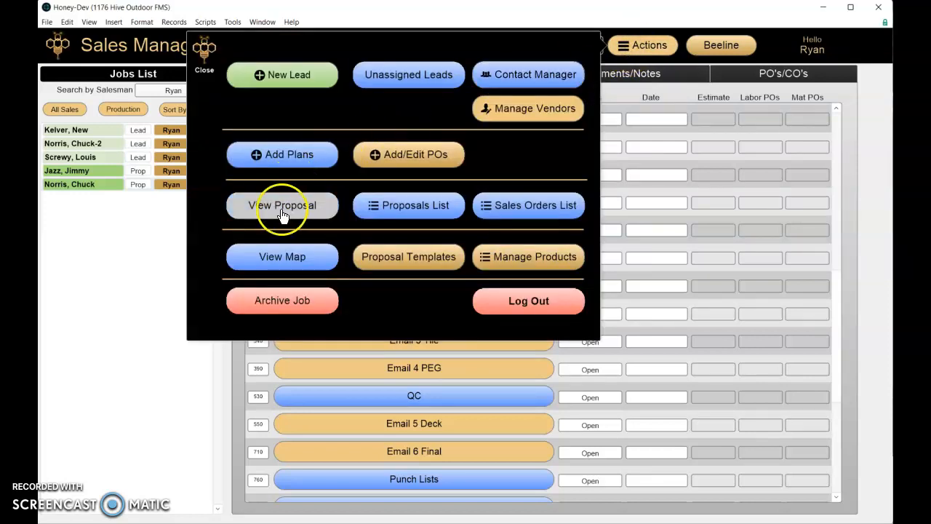
pyautogui.click(260, 206)
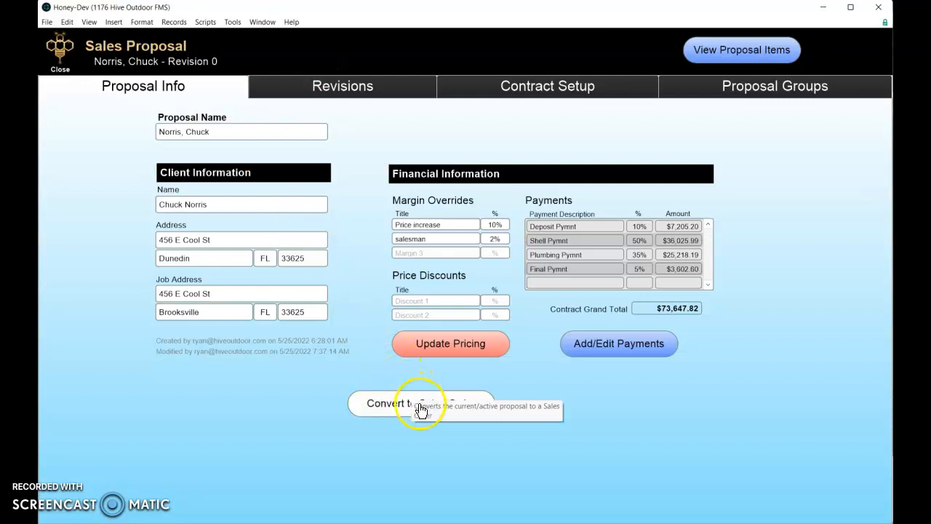
pyautogui.click(388, 408)
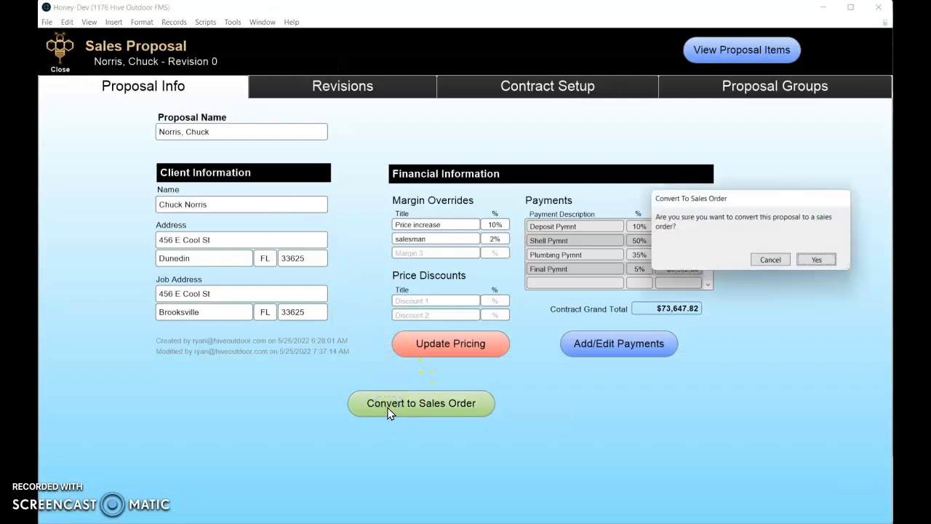
pyautogui.click(821, 261)
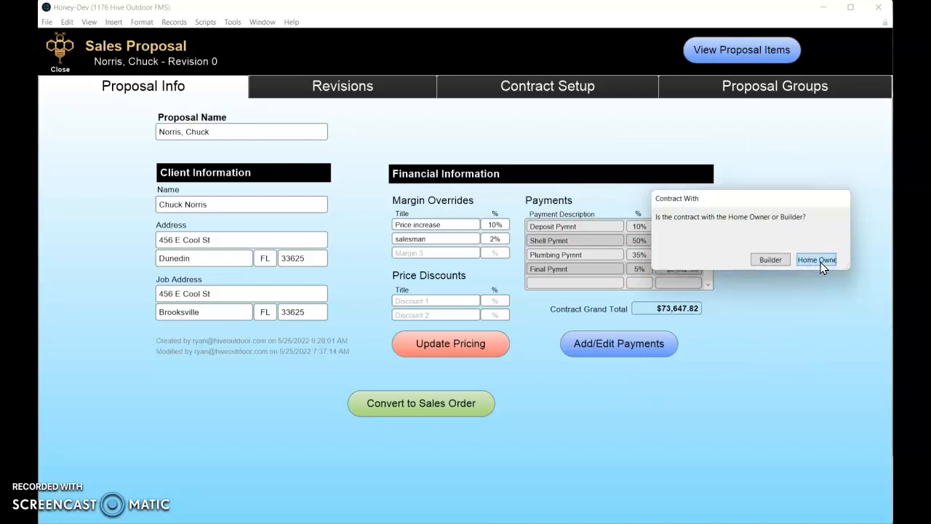
pyautogui.click(818, 260)
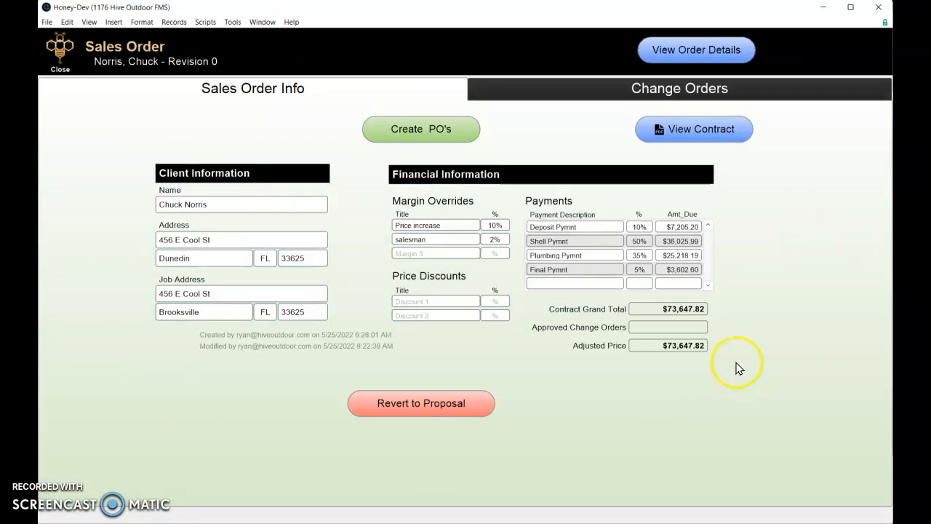
# Close the sales order and review the cost estimates across the job's sales cycles
pyautogui.click(49, 51)
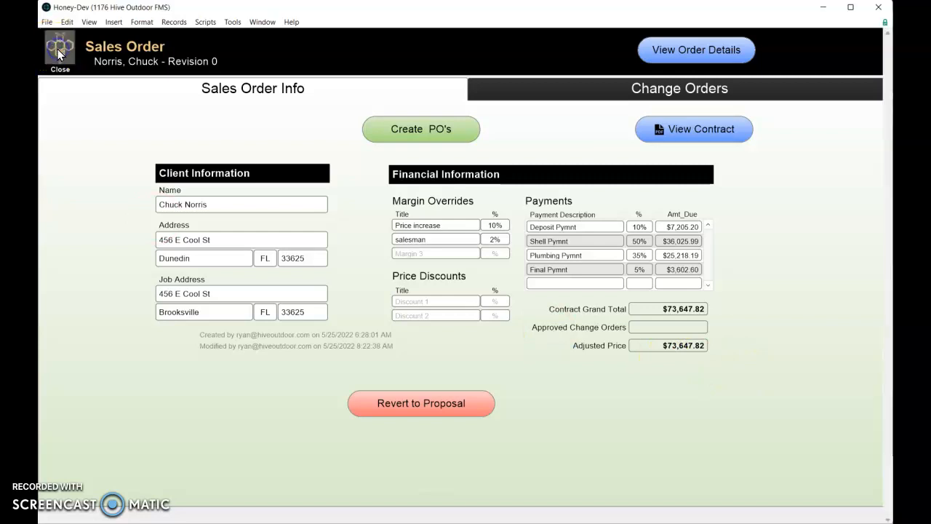
pyautogui.scroll(-5, 426, 322)
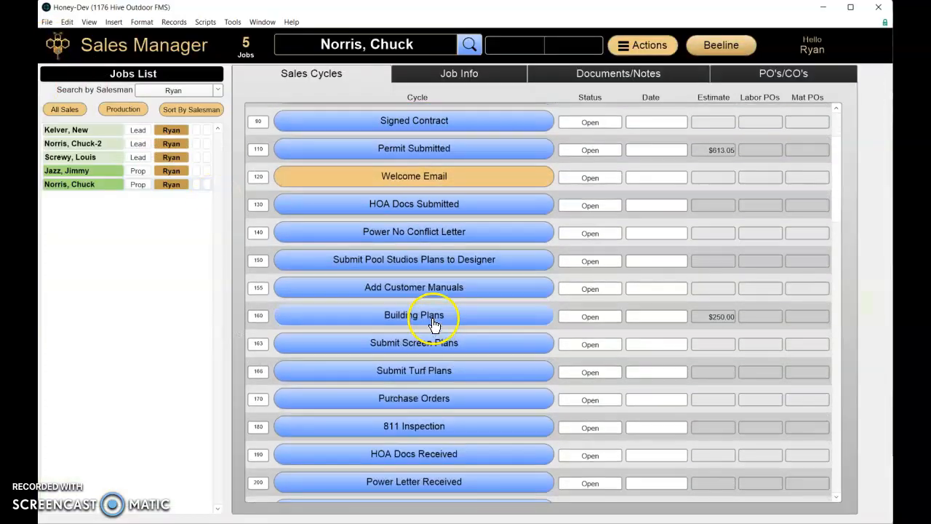
pyautogui.scroll(-2, 435, 332)
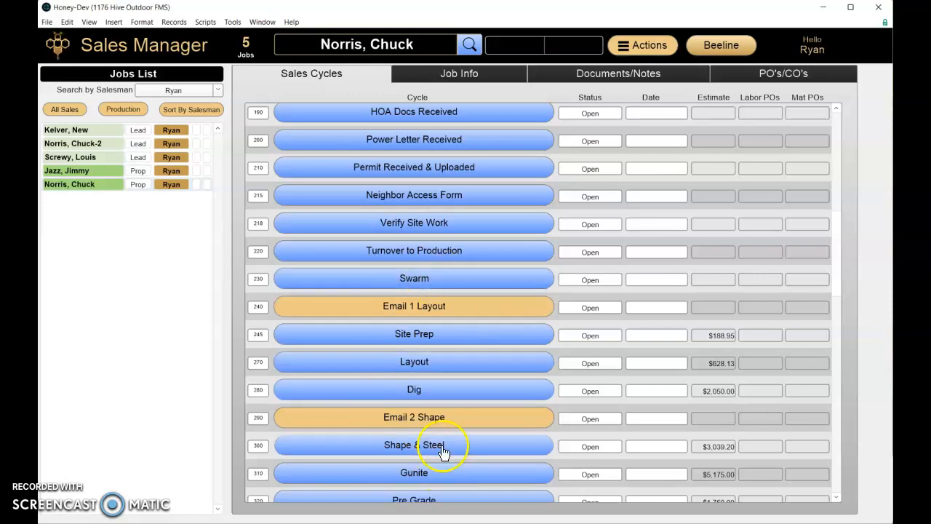
pyautogui.scroll(-1, 443, 450)
pyautogui.scroll(-8, 445, 453)
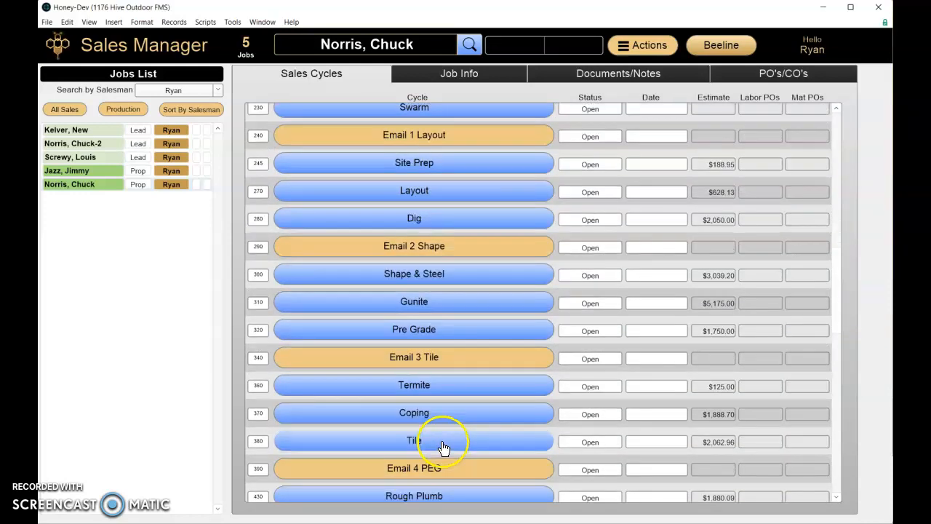
pyautogui.scroll(-5, 441, 442)
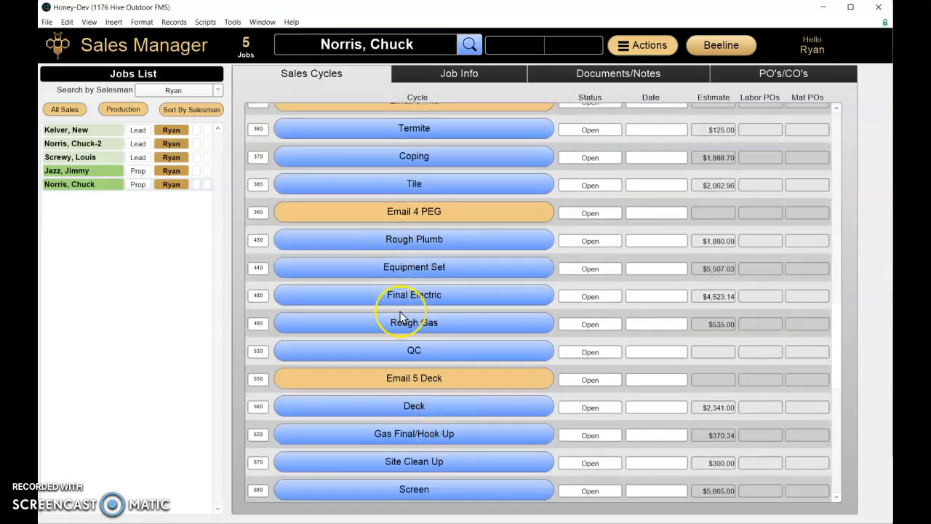
pyautogui.scroll(-3, 426, 327)
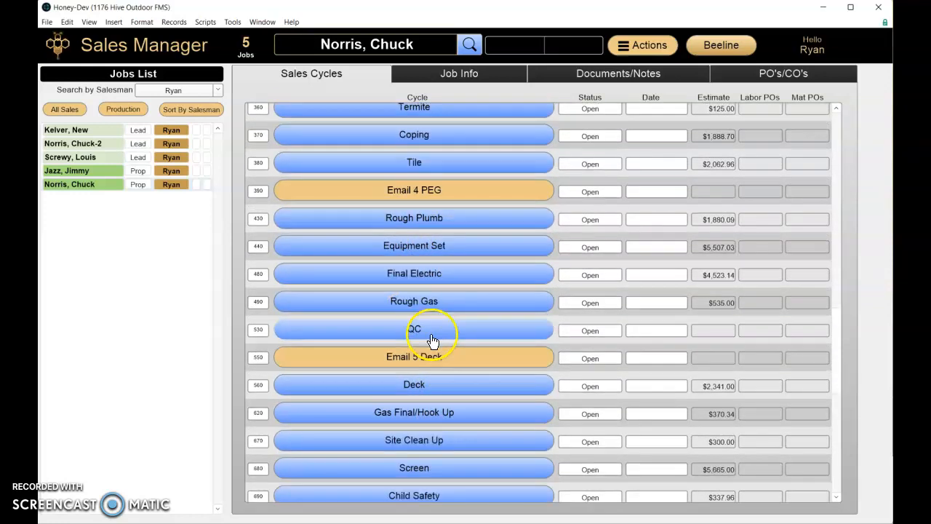
pyautogui.scroll(-1, 431, 335)
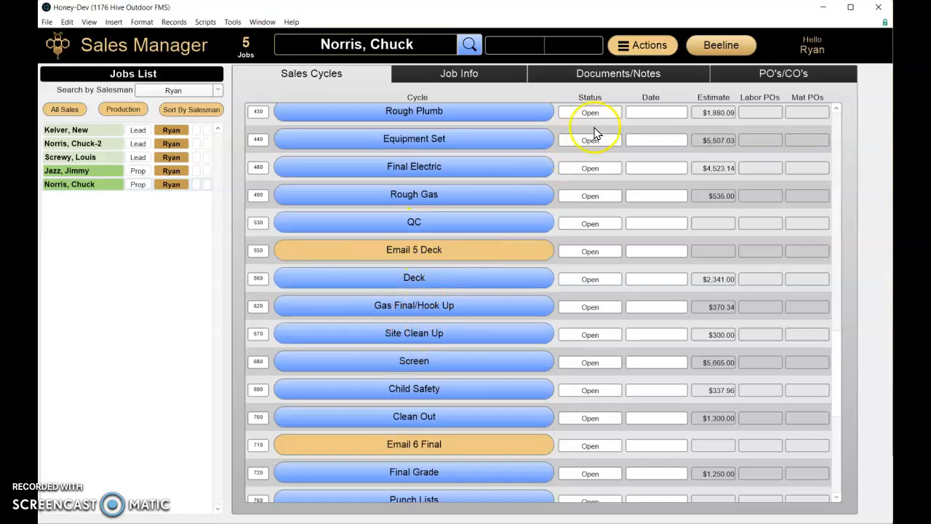
# Open the job's sales order, check its change orders and return to the order information
pyautogui.click(630, 48)
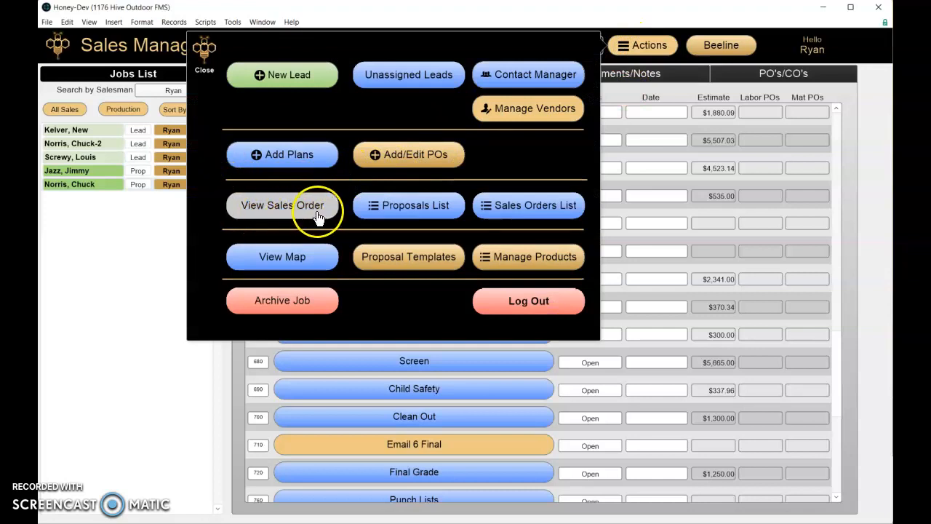
pyautogui.click(292, 217)
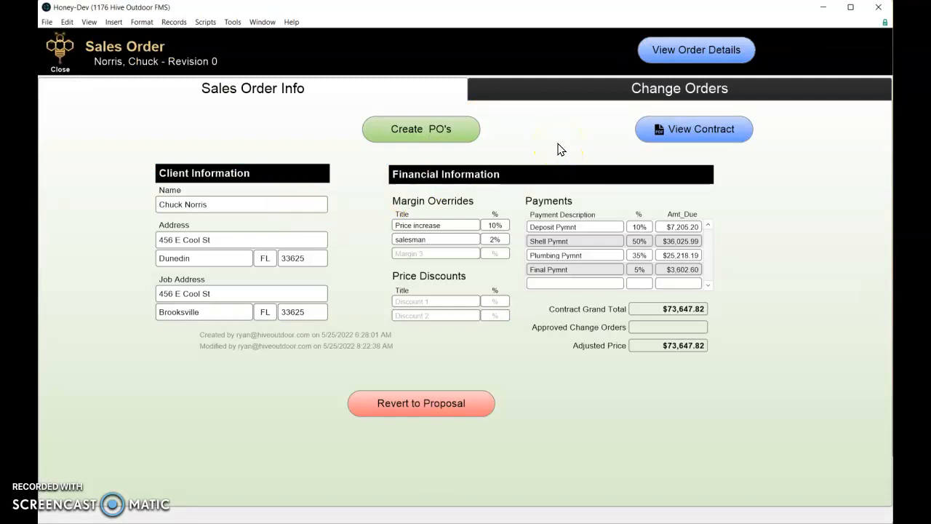
pyautogui.click(607, 100)
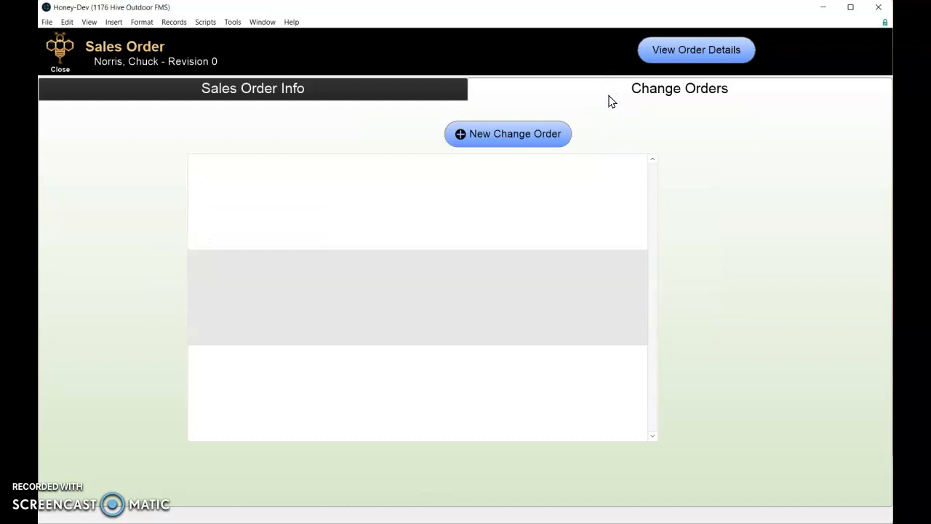
pyautogui.click(326, 98)
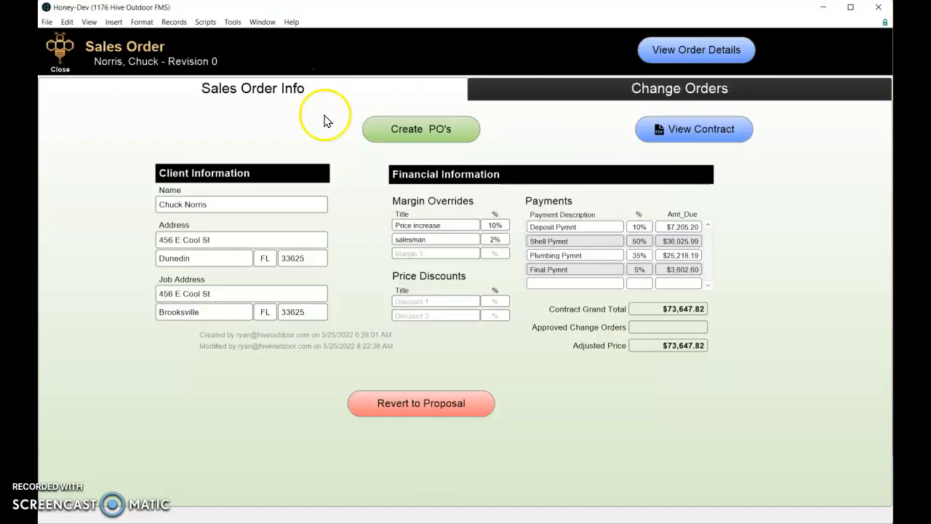
# Run the PO creation for the sales order, then close back to the job's sales cycles
pyautogui.click(432, 138)
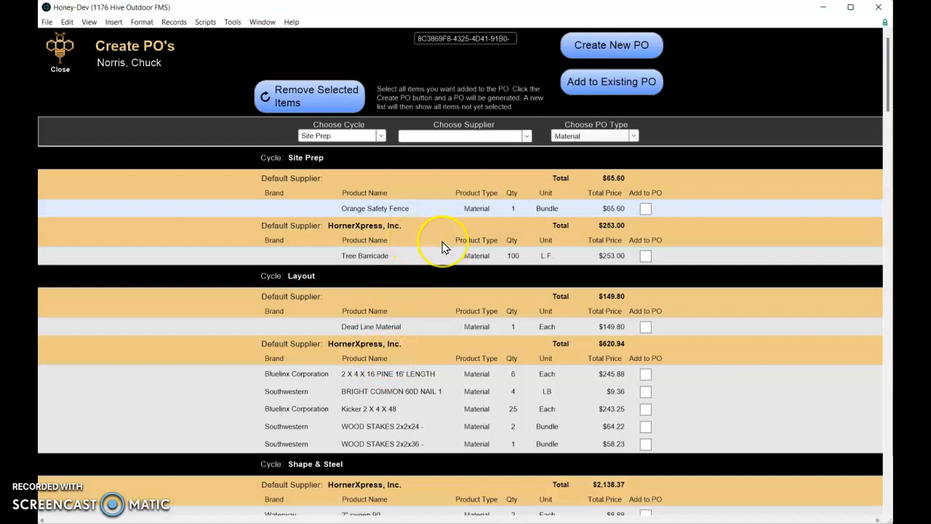
pyautogui.click(65, 48)
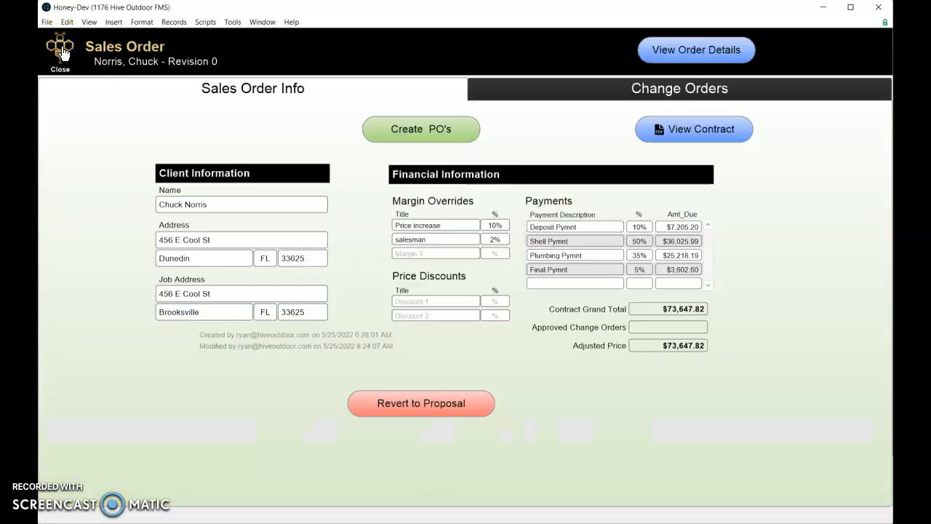
pyautogui.click(64, 57)
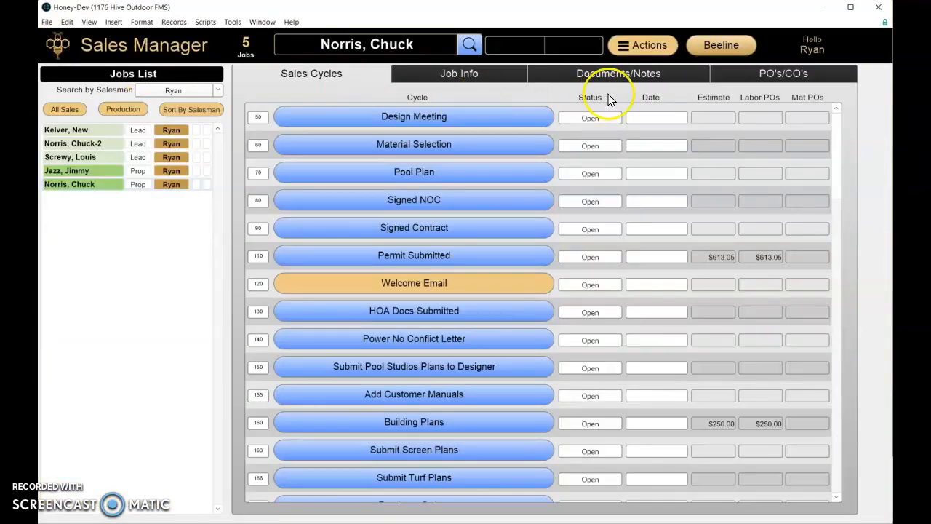
# Review the purchase orders listed for the job
pyautogui.click(738, 77)
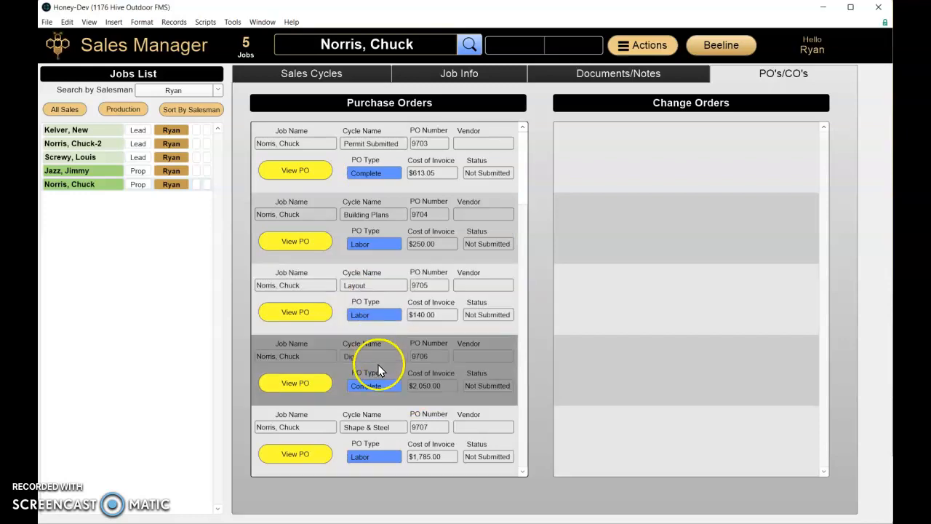
pyautogui.scroll(-3, 429, 305)
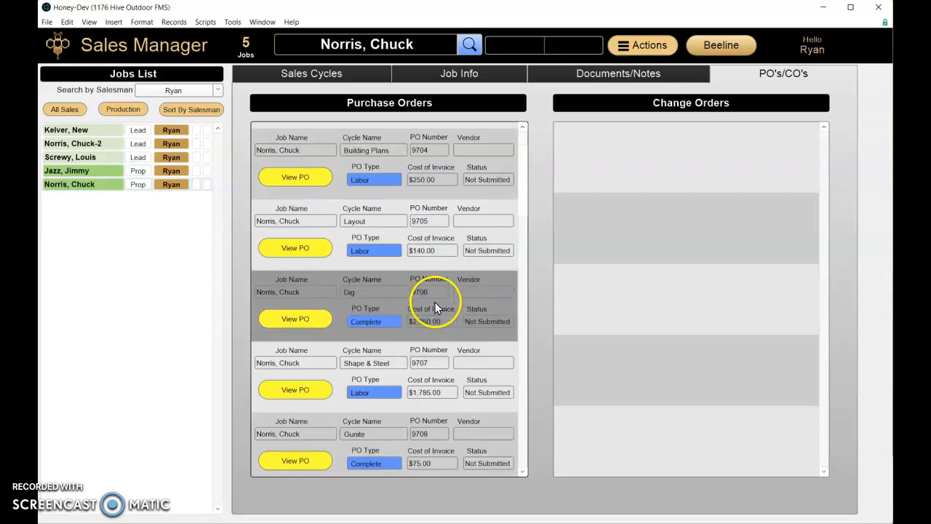
pyautogui.scroll(-3, 431, 308)
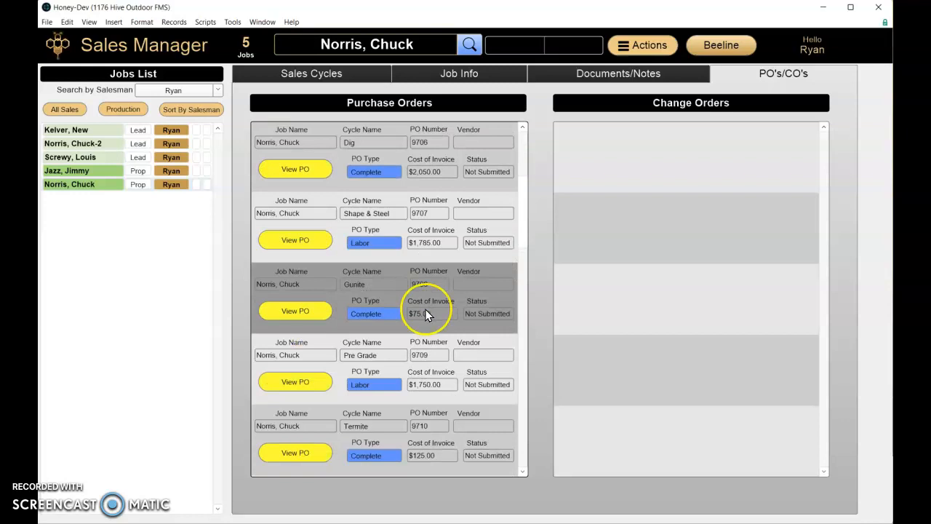
# Reopen PO creation from the job's sales order and mark the Site Prep items Orange Safety Fence and Tree Barricade for a PO
pyautogui.click(624, 46)
pyautogui.click(302, 206)
pyautogui.click(406, 131)
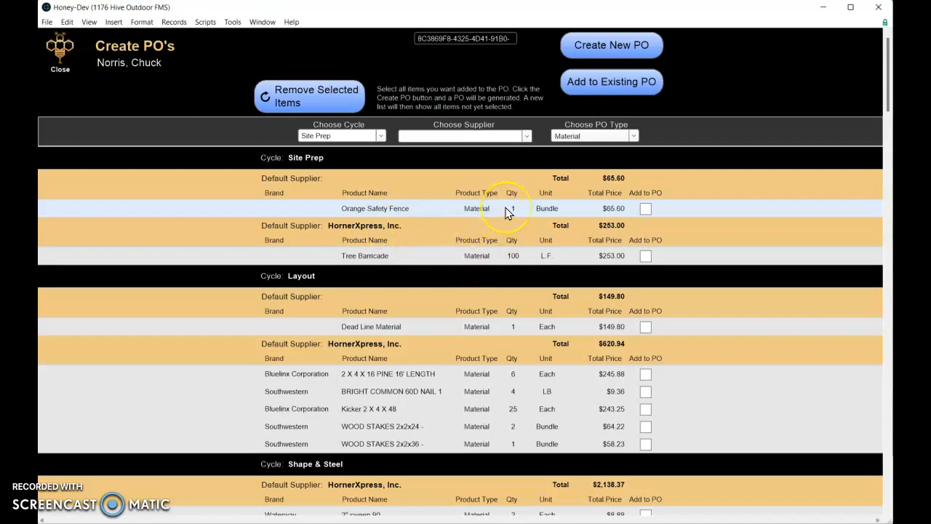
pyautogui.click(645, 209)
pyautogui.click(645, 256)
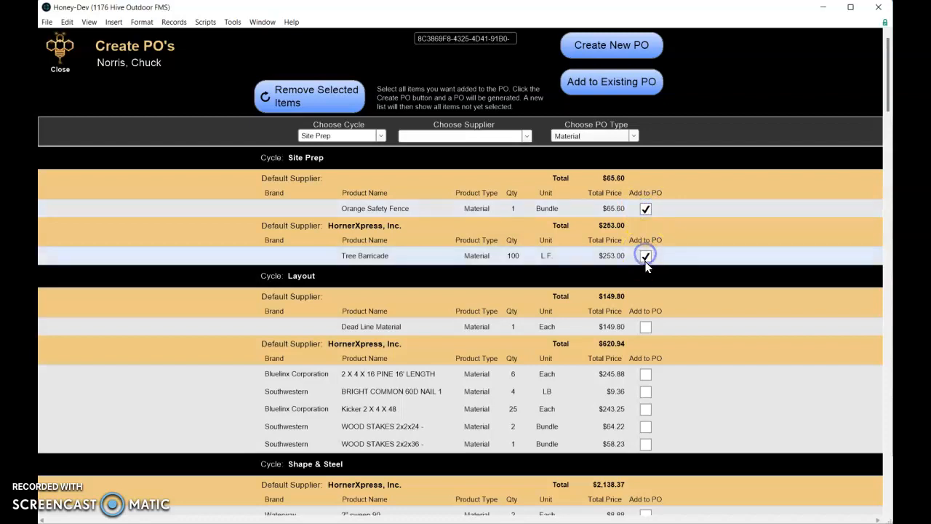
# Choose HornerXpress, Inc as the supplier and create a new PO from the marked Site Prep items
pyautogui.click(526, 137)
pyautogui.write('ho')
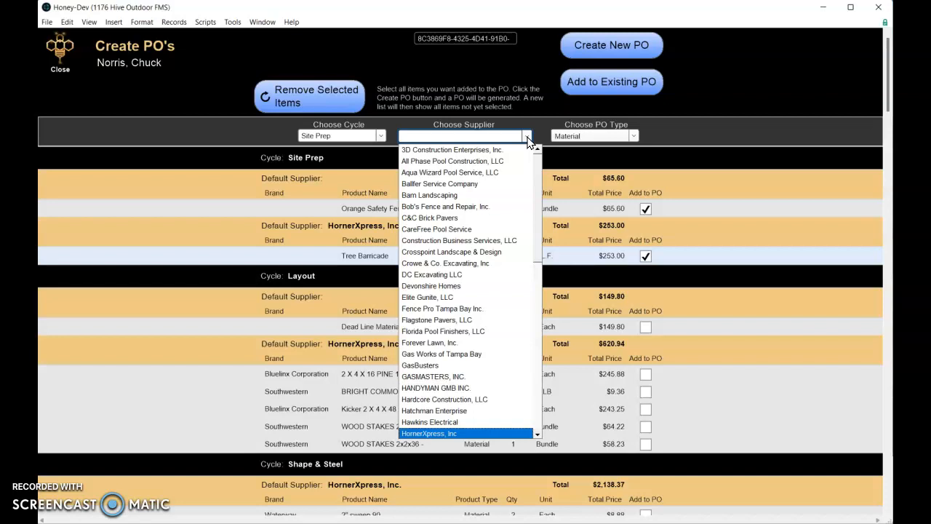
pyautogui.press('Return')
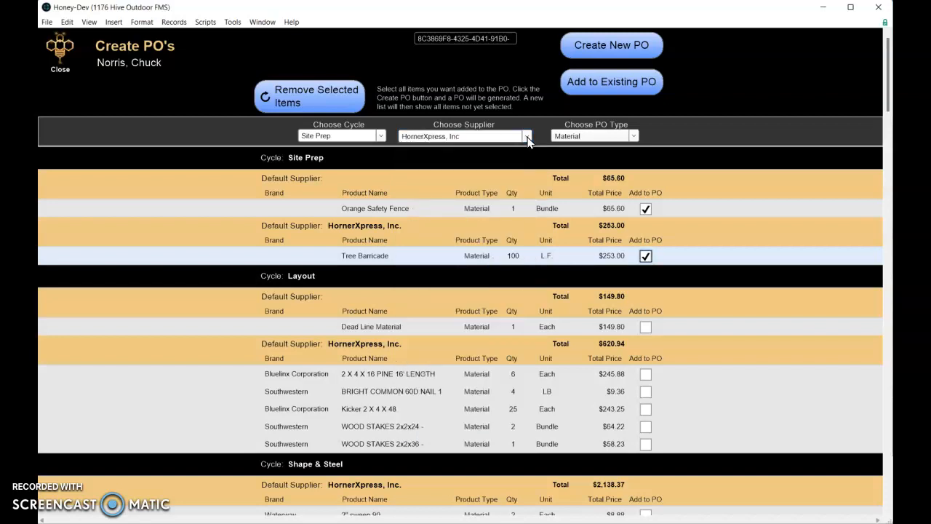
pyautogui.click(622, 45)
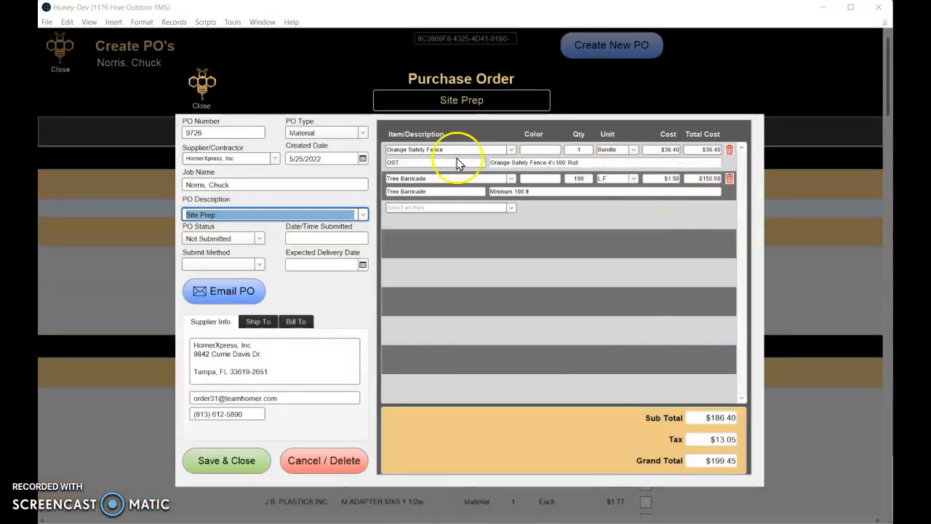
# Set the Orange Safety Fence quantity to 100 on the Site Prep purchase order
pyautogui.click(580, 150)
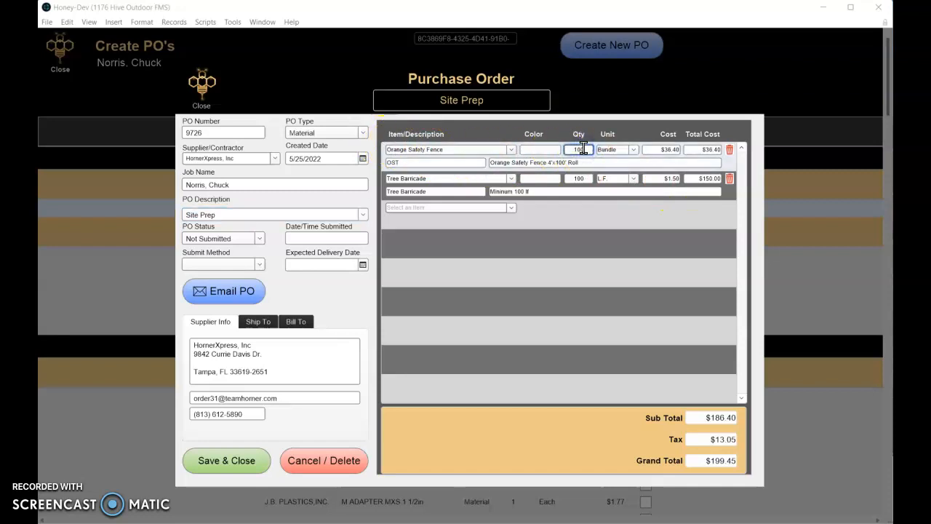
pyautogui.write('00')
pyautogui.click(515, 436)
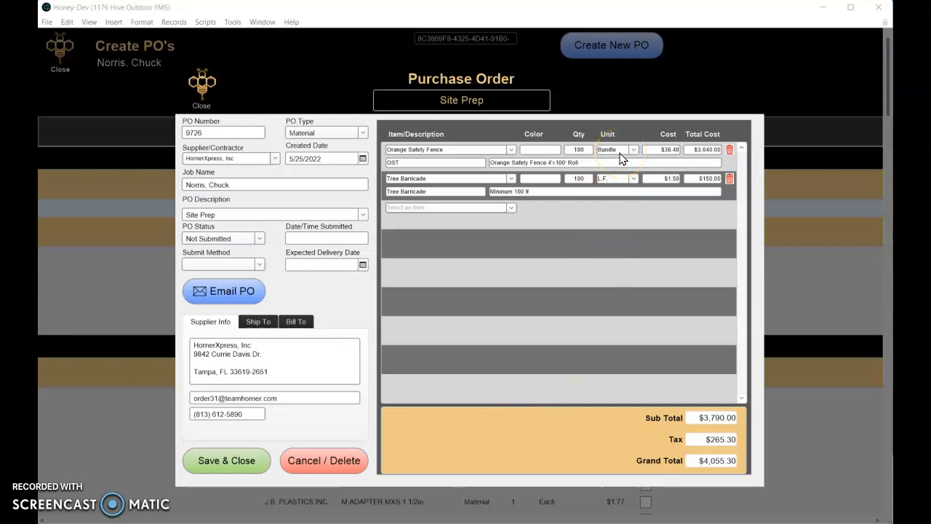
# Set the Orange Safety Fence quantity to 2 bundles on the purchase order
pyautogui.click(578, 150)
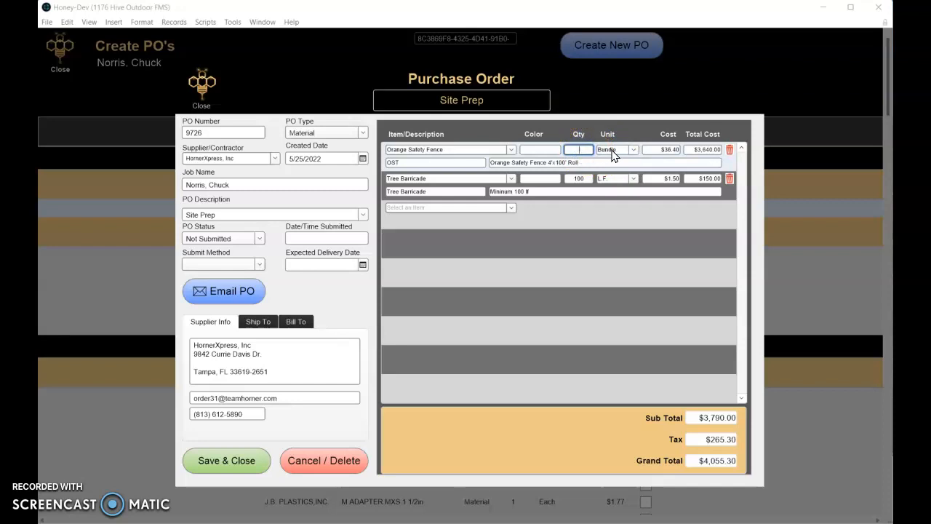
pyautogui.write('2')
pyautogui.click(545, 415)
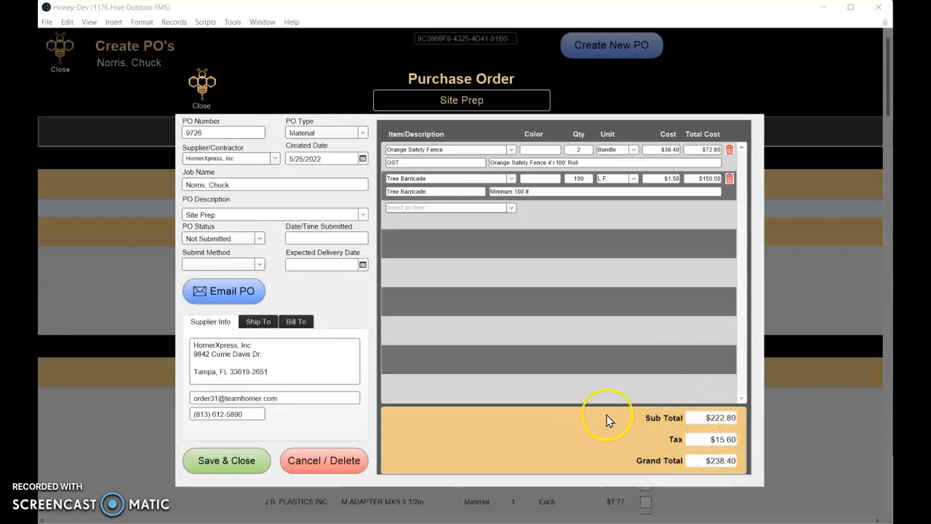
# Save the Site Prep purchase order, and remove the Layout item Dead Line Material from the items awaiting a PO
pyautogui.click(237, 471)
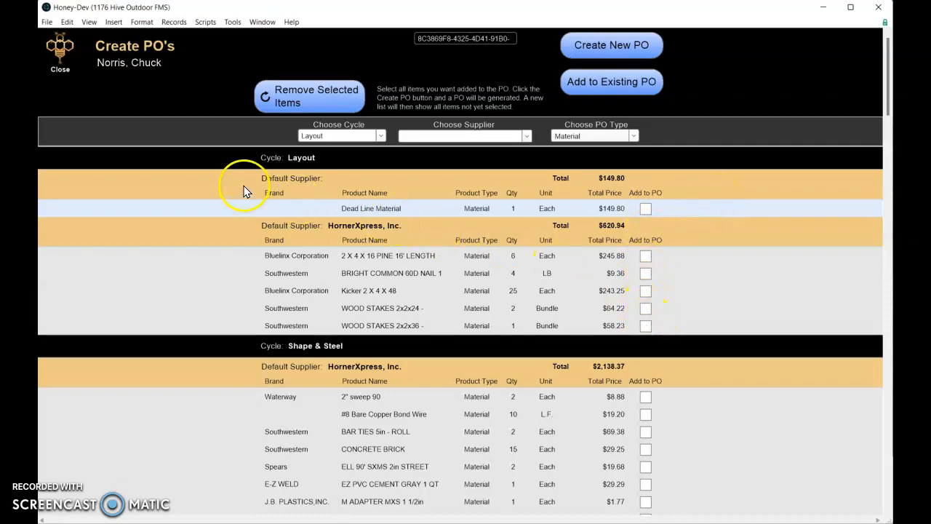
pyautogui.click(644, 210)
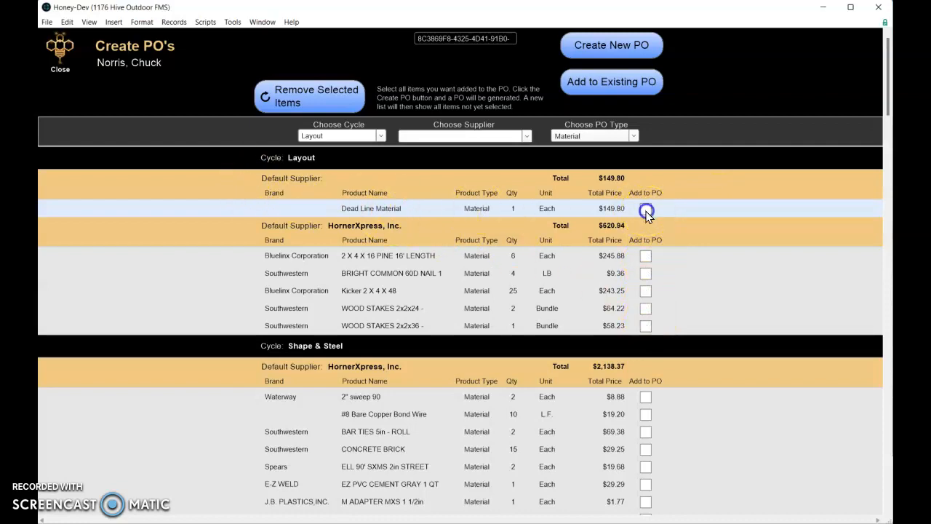
pyautogui.click(645, 255)
pyautogui.click(645, 274)
pyautogui.click(646, 255)
pyautogui.click(646, 273)
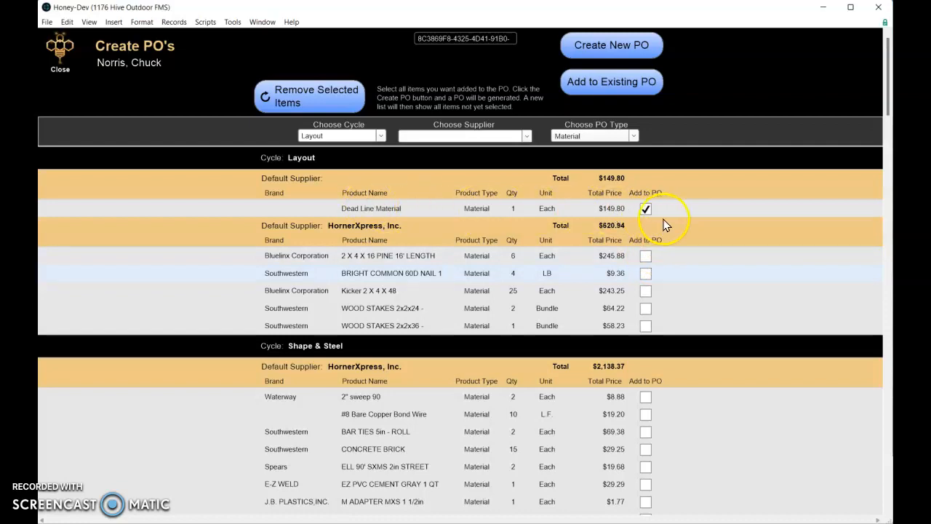
pyautogui.click(318, 108)
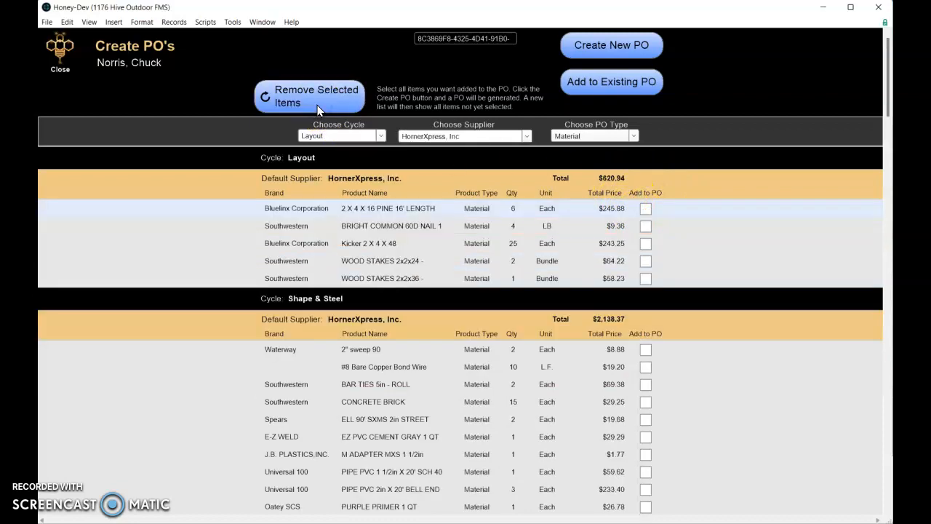
pyautogui.click(298, 111)
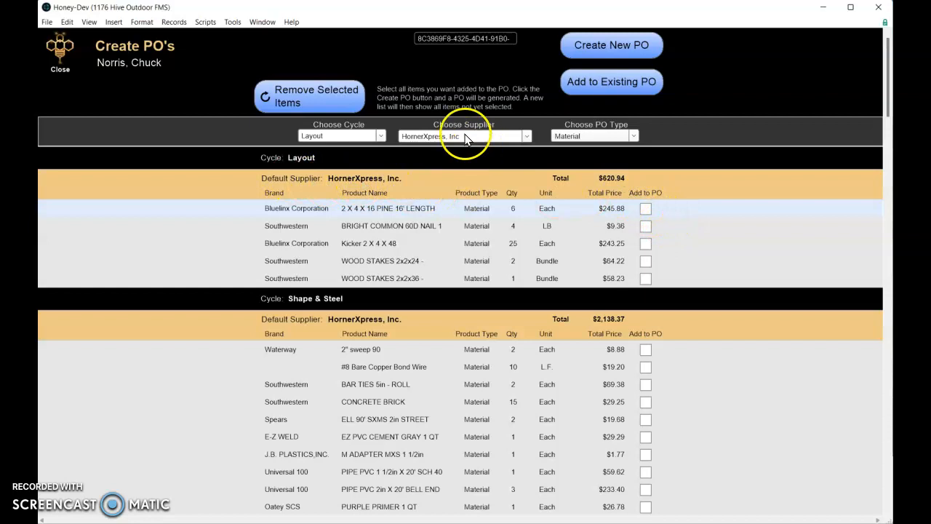
# Create and save a new material PO from all the HornerXpress Layout items: pine, nails, Kicker and both wood stake bundles
pyautogui.click(646, 208)
pyautogui.click(646, 226)
pyautogui.click(646, 243)
pyautogui.click(645, 261)
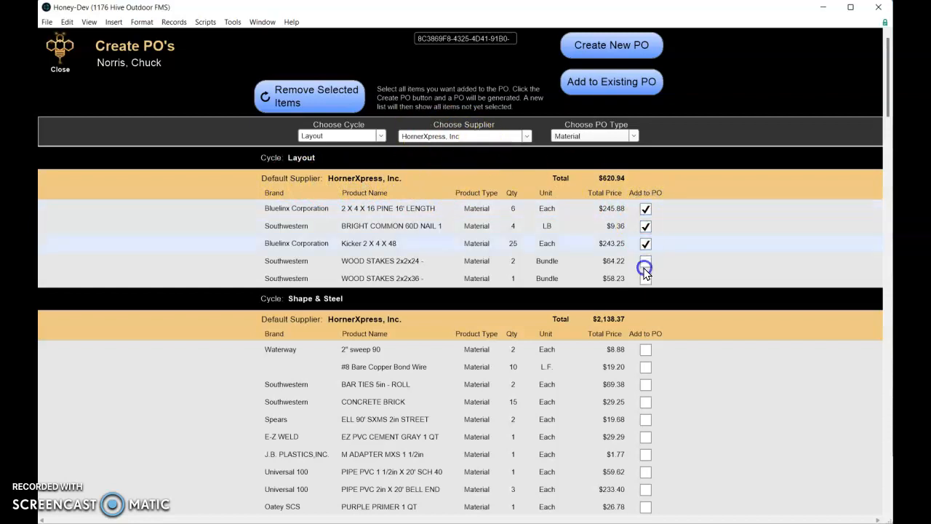
pyautogui.click(646, 279)
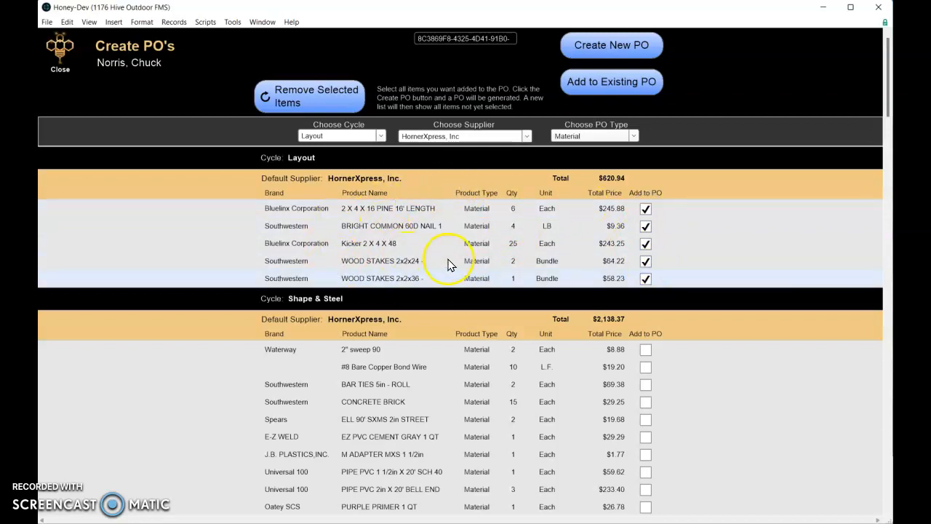
pyautogui.click(603, 46)
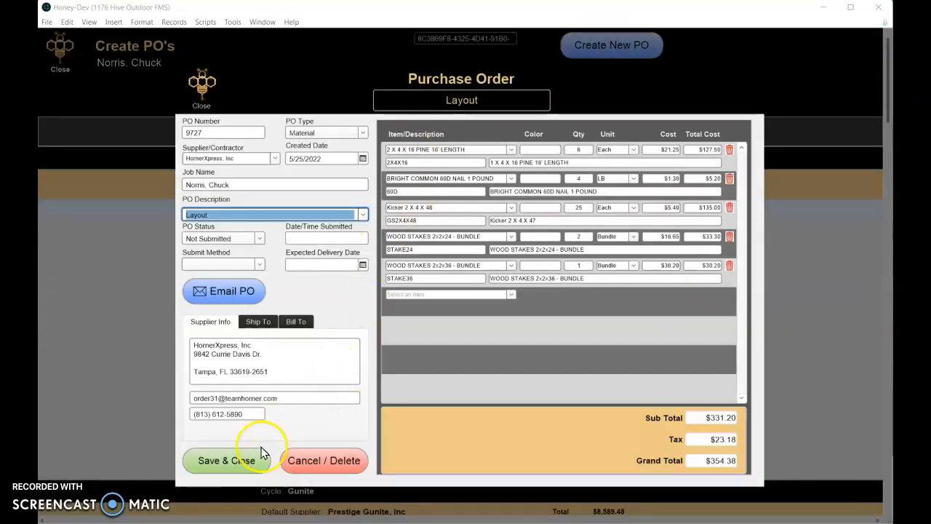
pyautogui.click(243, 461)
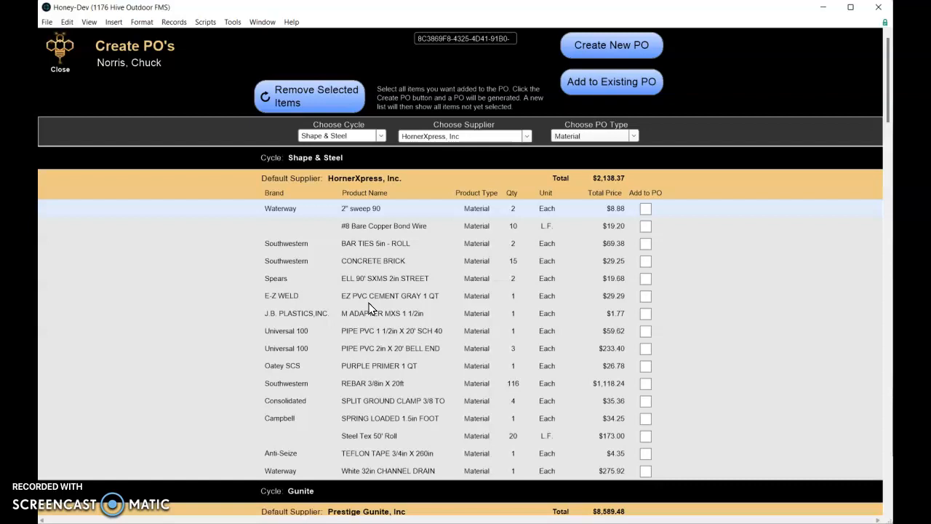
# Return to the job in Sales Manager and open the Layout material PO for HornerXpress from its purchase orders
pyautogui.click(61, 58)
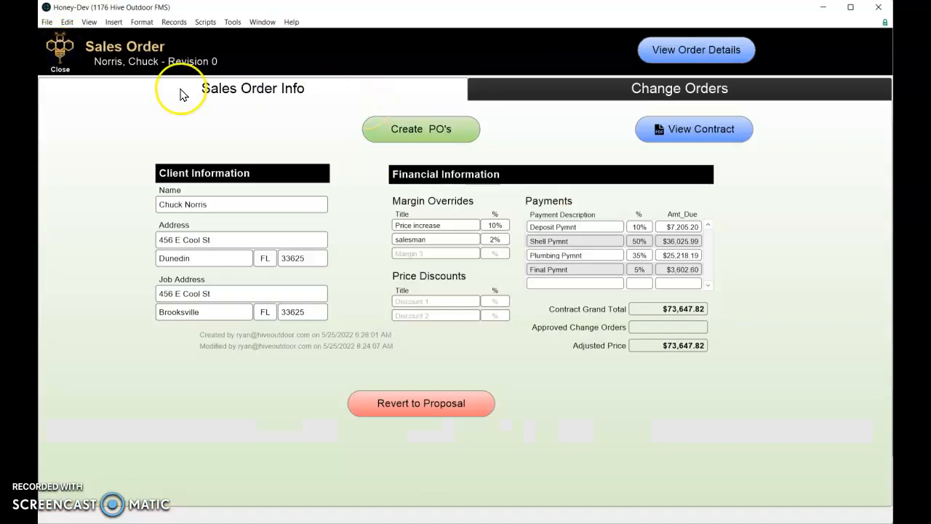
pyautogui.click(45, 52)
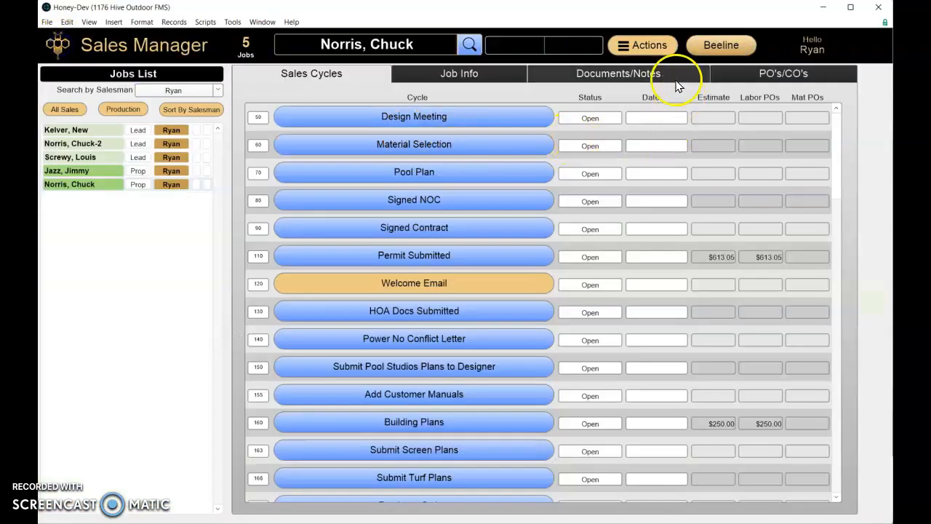
pyautogui.click(733, 80)
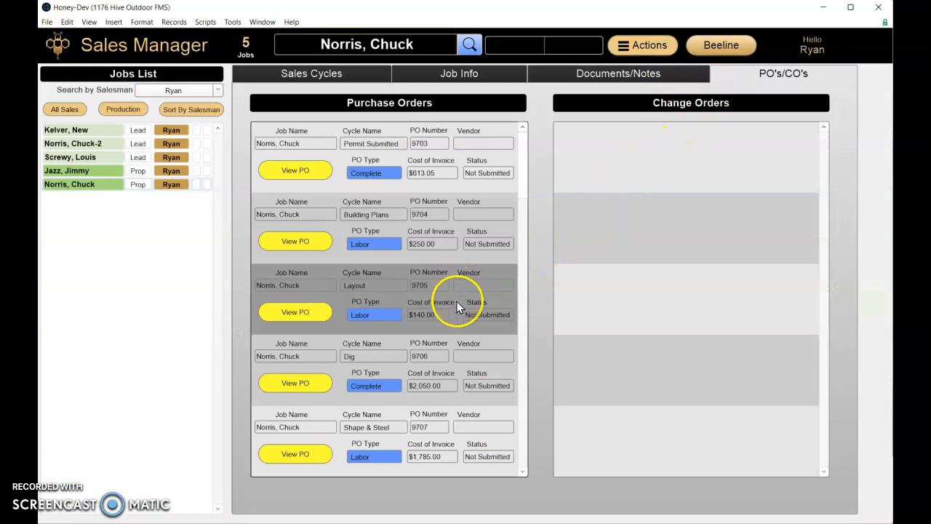
pyautogui.scroll(-3, 457, 302)
pyautogui.scroll(-16, 458, 306)
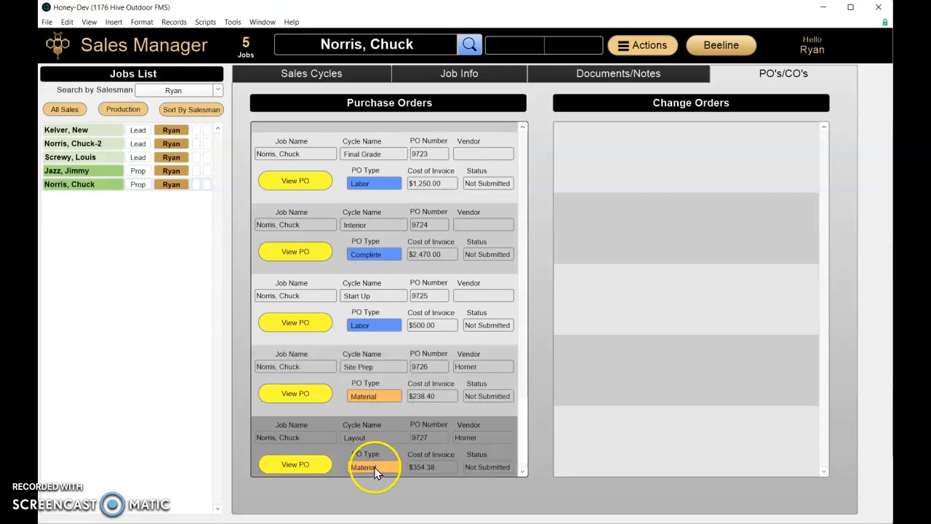
pyautogui.click(317, 467)
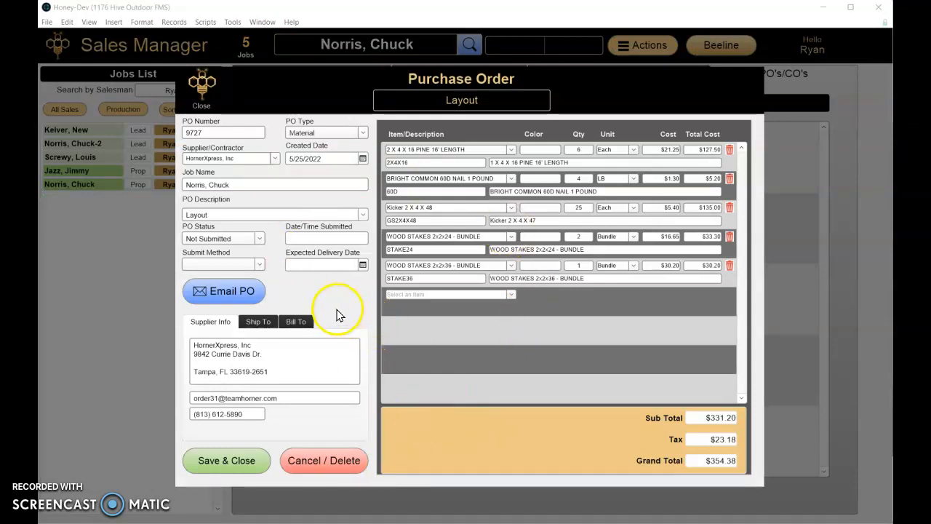
# Review the Ship To, Bill To and supplier details of the Layout purchase order and close it
pyautogui.click(217, 299)
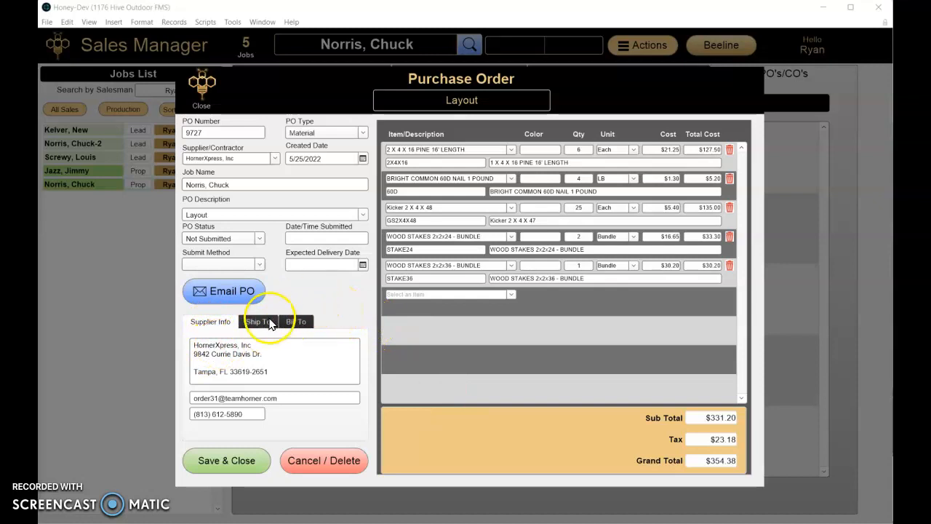
pyautogui.click(269, 321)
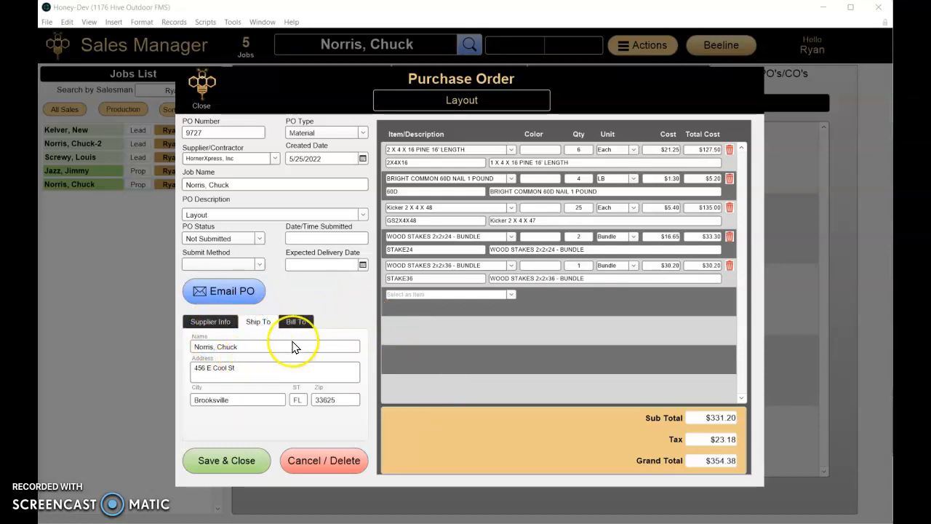
pyautogui.click(296, 321)
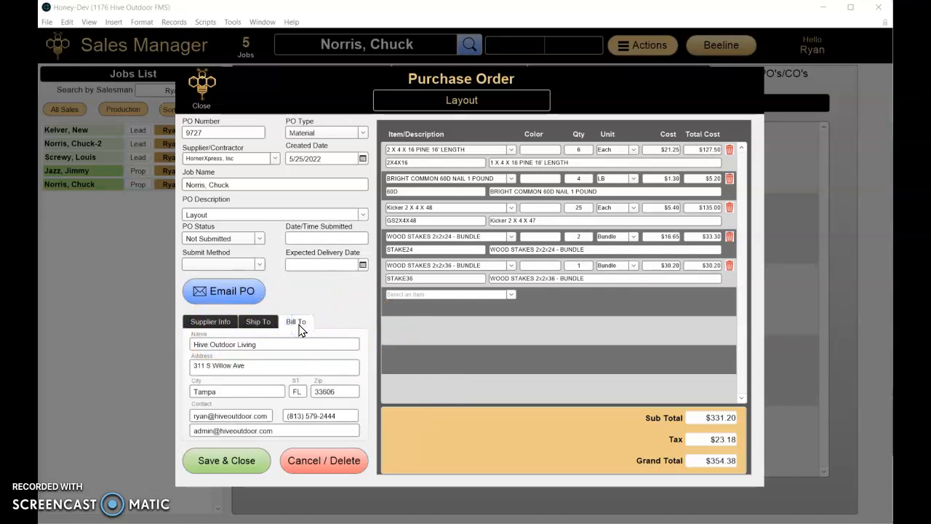
pyautogui.click(213, 322)
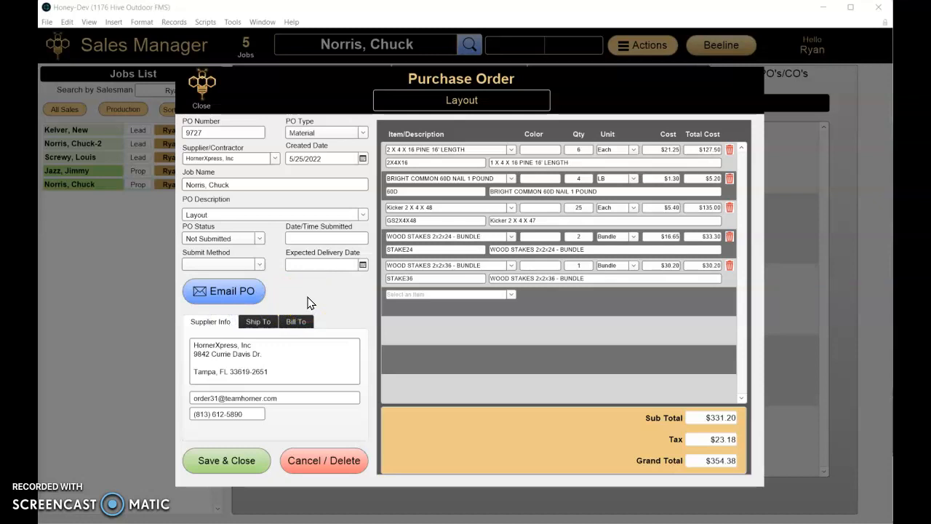
pyautogui.click(211, 95)
# Reopen PO creation from the job's sales order and look through the remaining items, from Shape & Steel to Rough Plumb
pyautogui.click(624, 47)
pyautogui.click(281, 204)
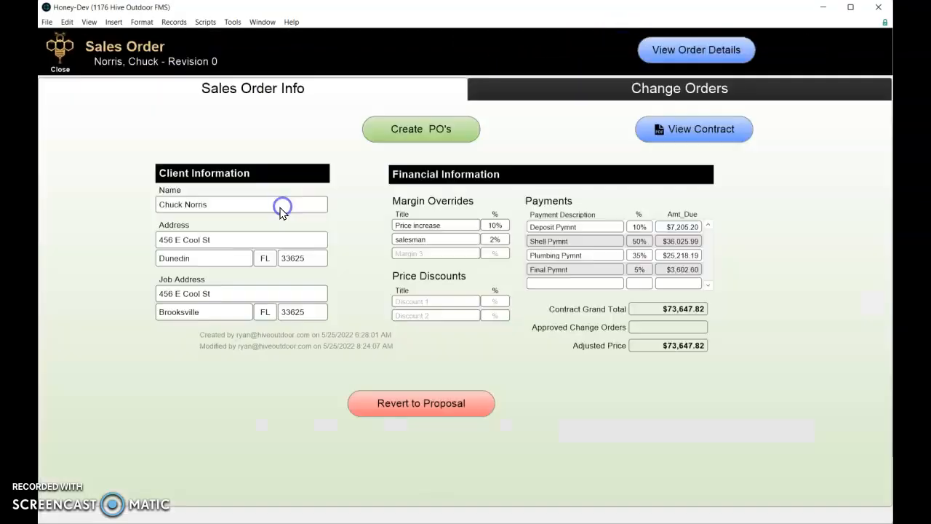
pyautogui.click(419, 131)
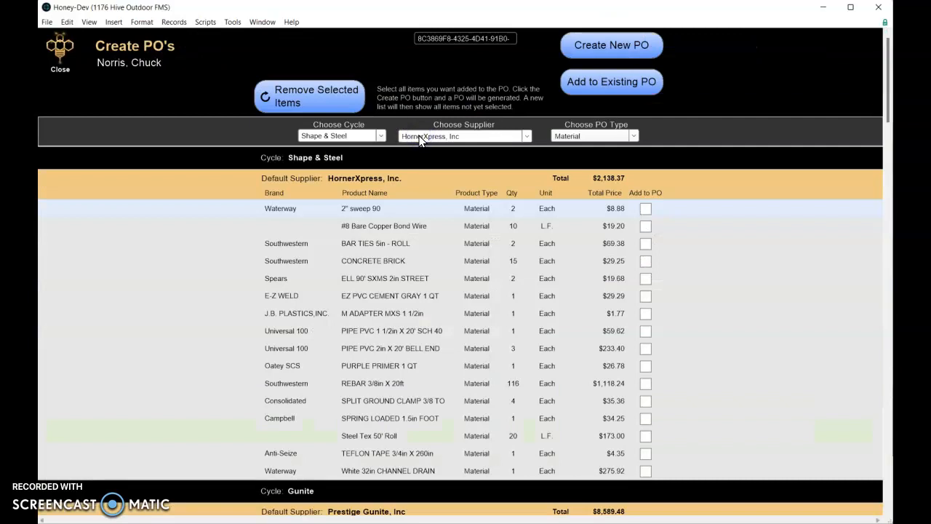
pyautogui.scroll(-10, 439, 342)
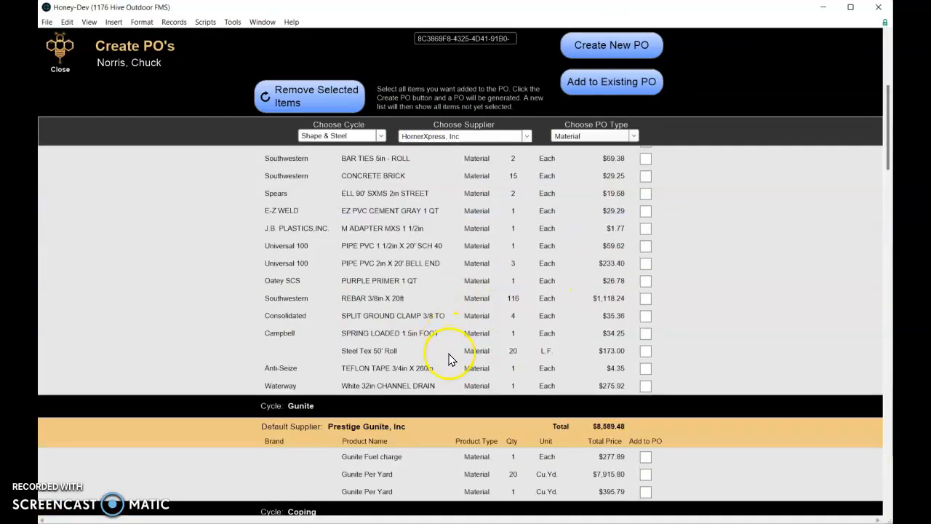
pyautogui.scroll(-5, 449, 362)
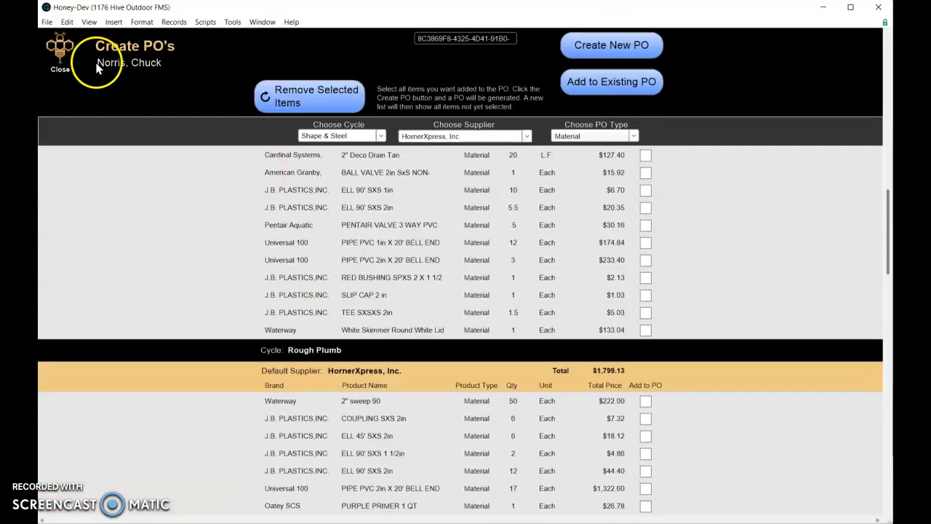
pyautogui.click(61, 49)
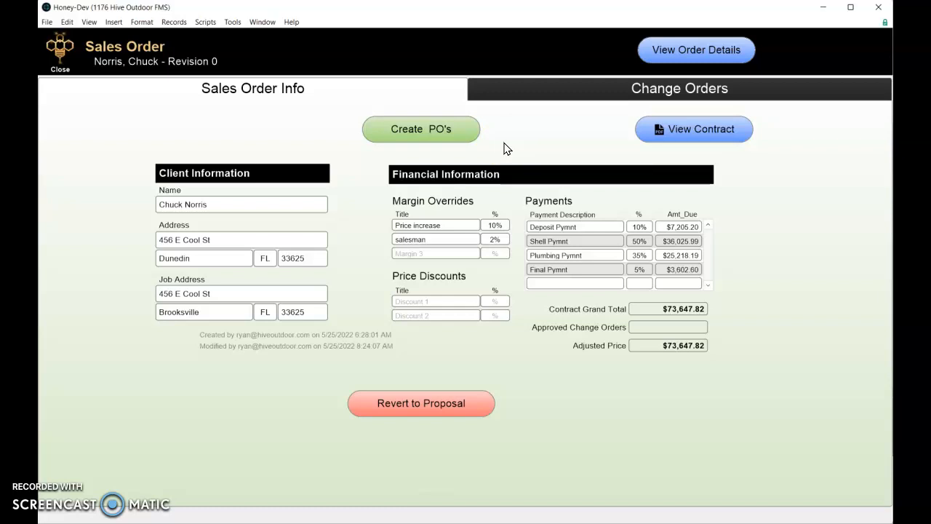
# Add the Shape & Steel item 2" sweep 90 to the existing HornerXpress Layout material PO
pyautogui.click(377, 130)
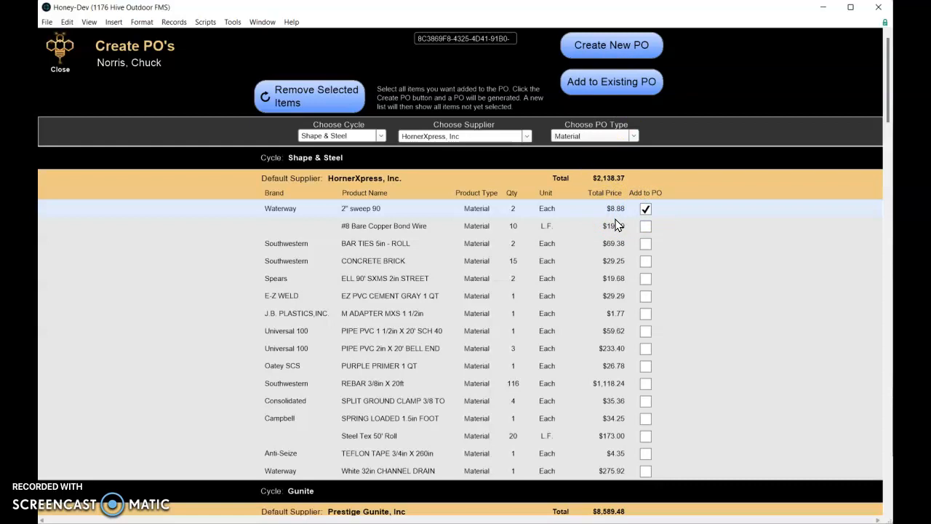
pyautogui.click(590, 86)
pyautogui.click(509, 236)
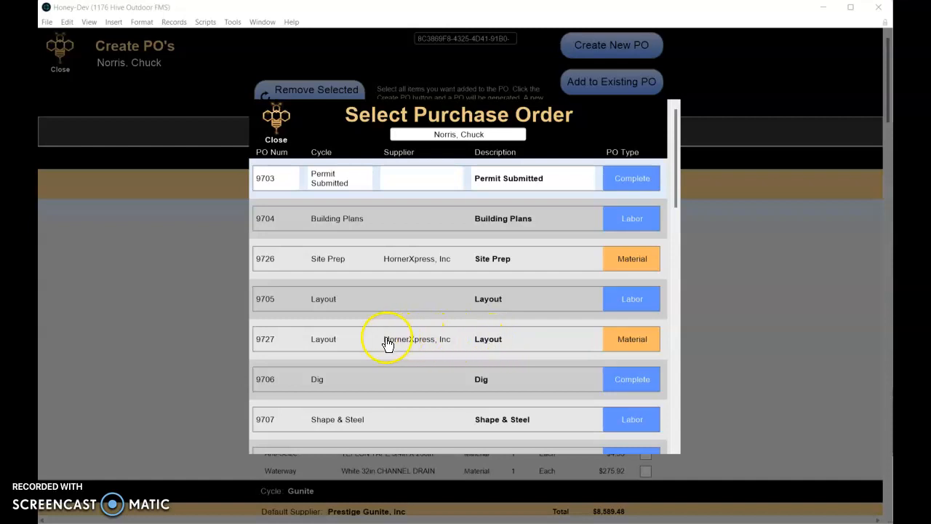
pyautogui.click(357, 342)
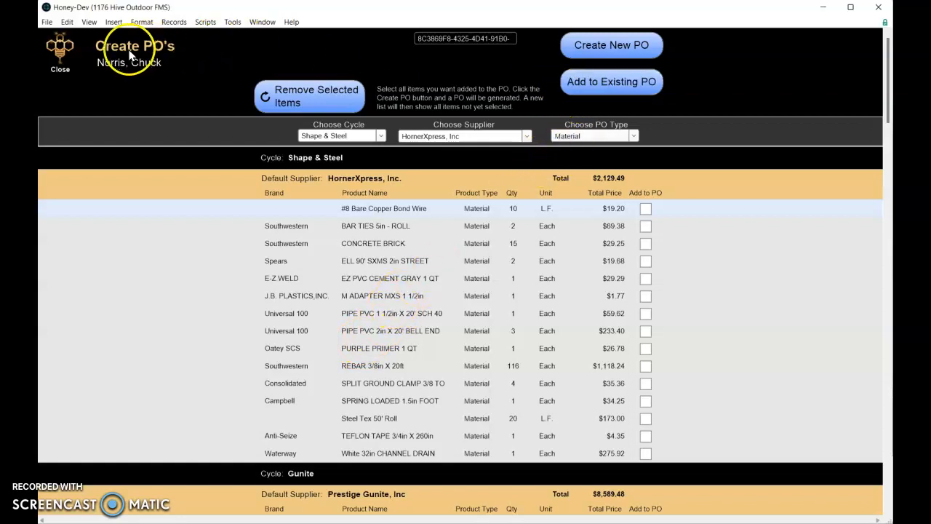
# Open the Layout material PO from the job's purchase orders to check its item lines, and close it
pyautogui.click(65, 53)
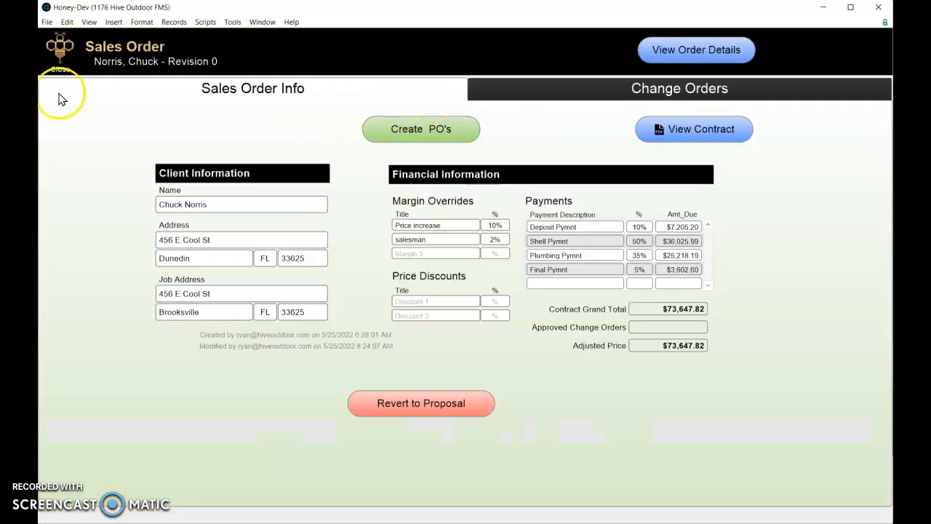
pyautogui.click(53, 62)
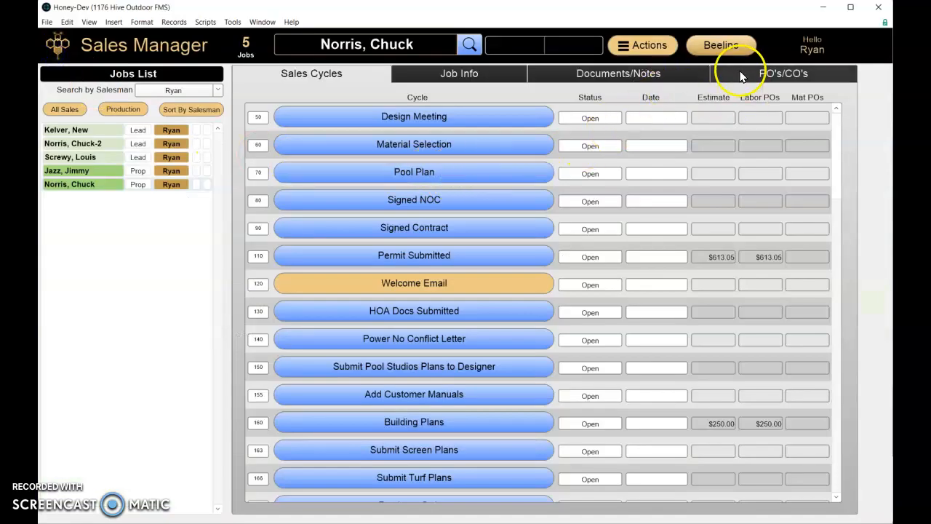
pyautogui.click(739, 71)
pyautogui.scroll(-10, 485, 371)
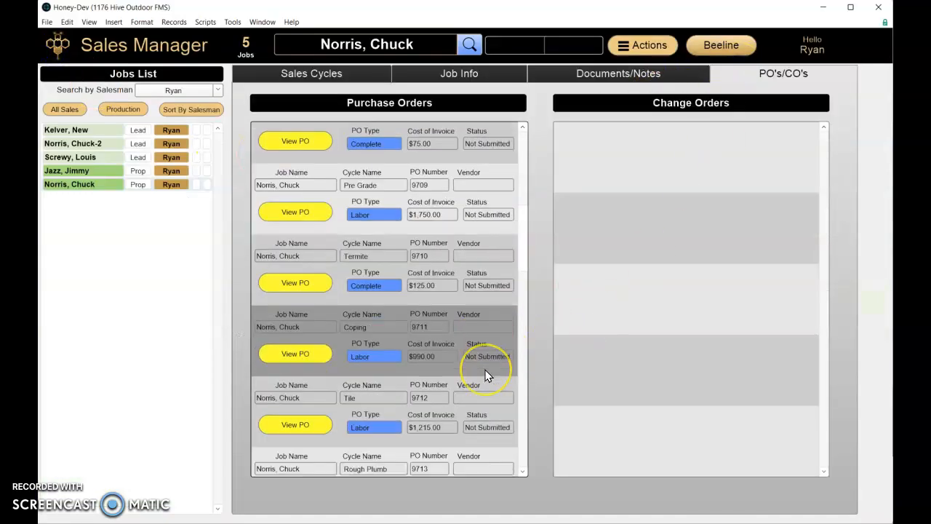
pyautogui.click(361, 432)
pyautogui.click(297, 456)
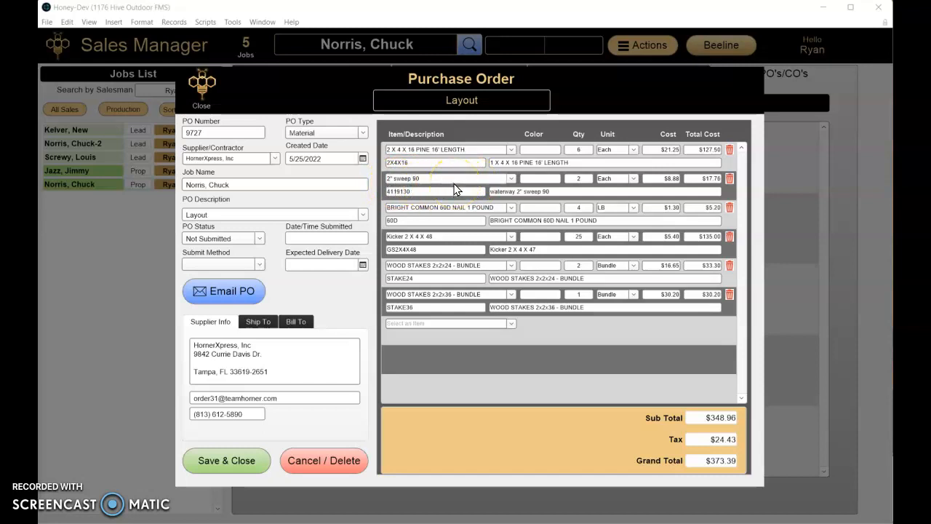
pyautogui.click(208, 89)
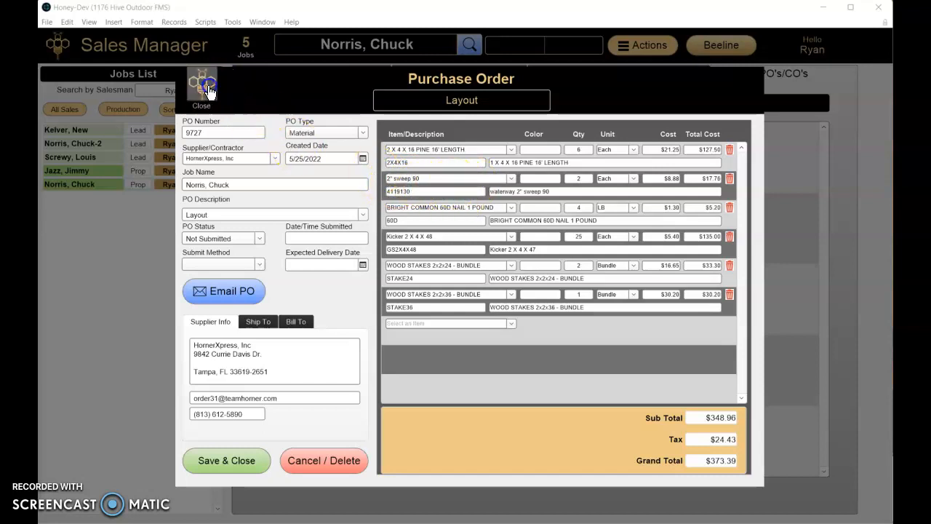